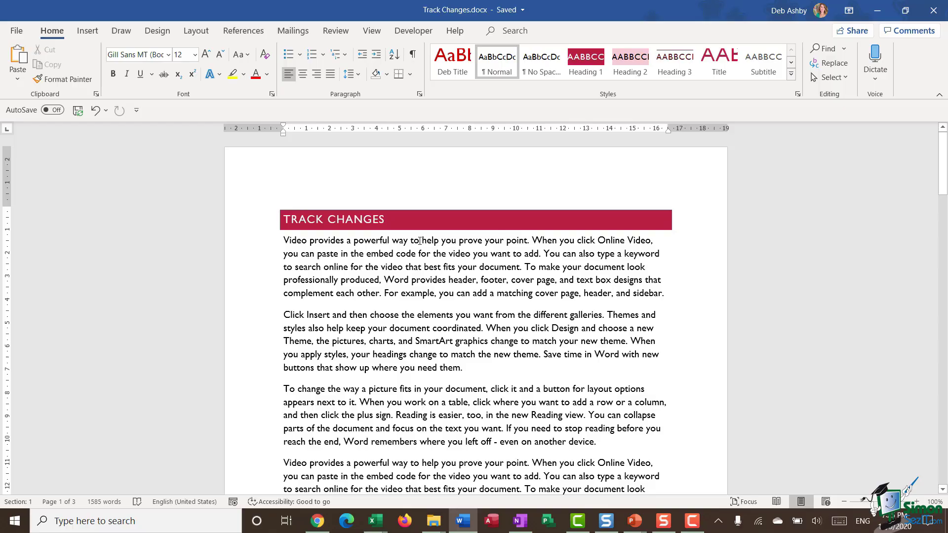
- Test-type and remove a stray paragraph, then delete and restore the word 'sidebar', leaving text unchanged
left_click(486, 245)
left_click(678, 299)
key("Return")
type(";ksfs;llkfslkfs;l")
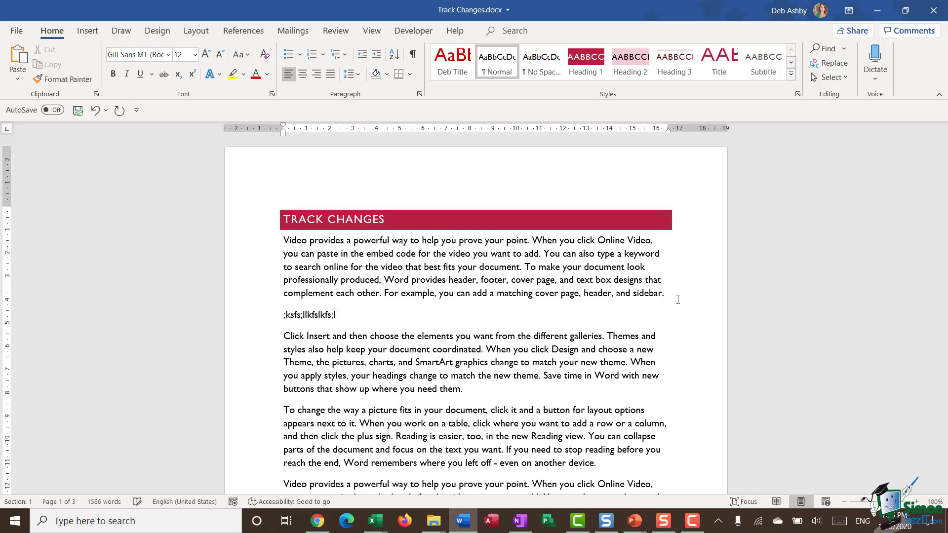
key("BackSpace")
key("BackSpace")
key("BackSpace")
key("BackSpace")
key("BackSpace")
key("BackSpace")
key("BackSpace")
key("BackSpace")
key("BackSpace")
key("BackSpace")
key("BackSpace")
key("BackSpace")
key("BackSpace")
key("BackSpace")
key("BackSpace")
key("BackSpace")
key("BackSpace")
key("BackSpace")
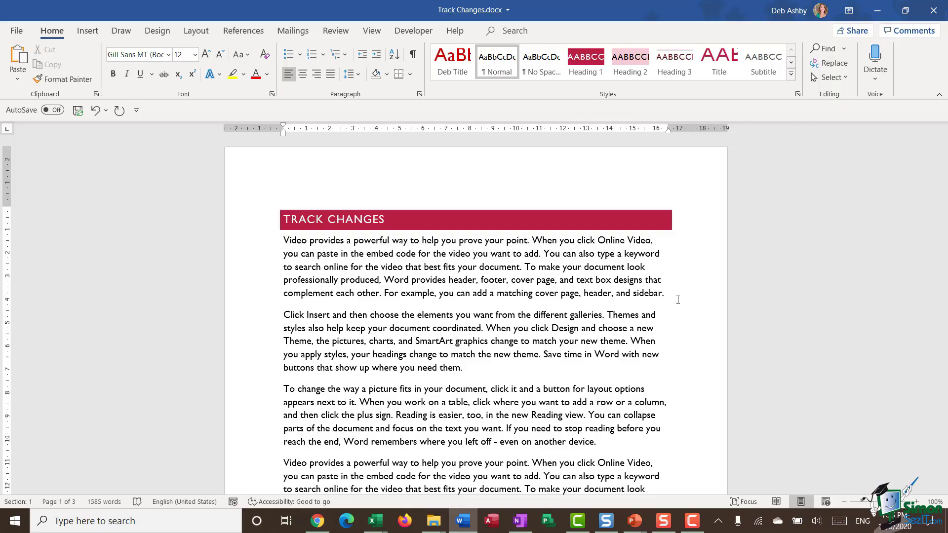
double_click(649, 293)
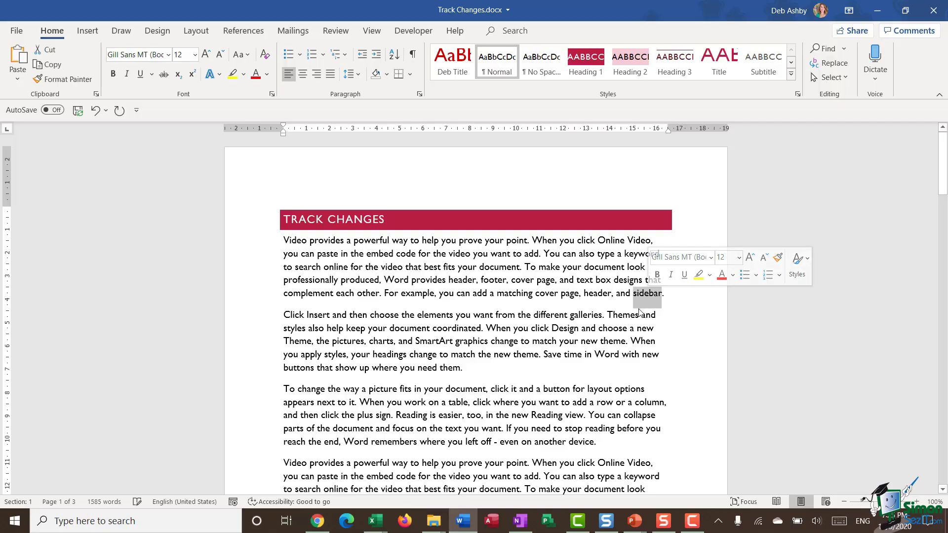
key("BackSpace")
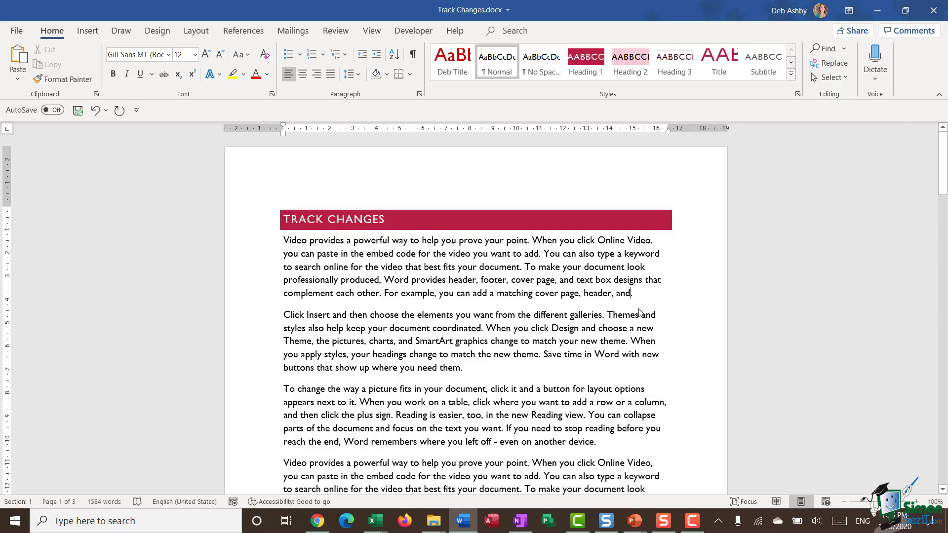
key("ctrl+z")
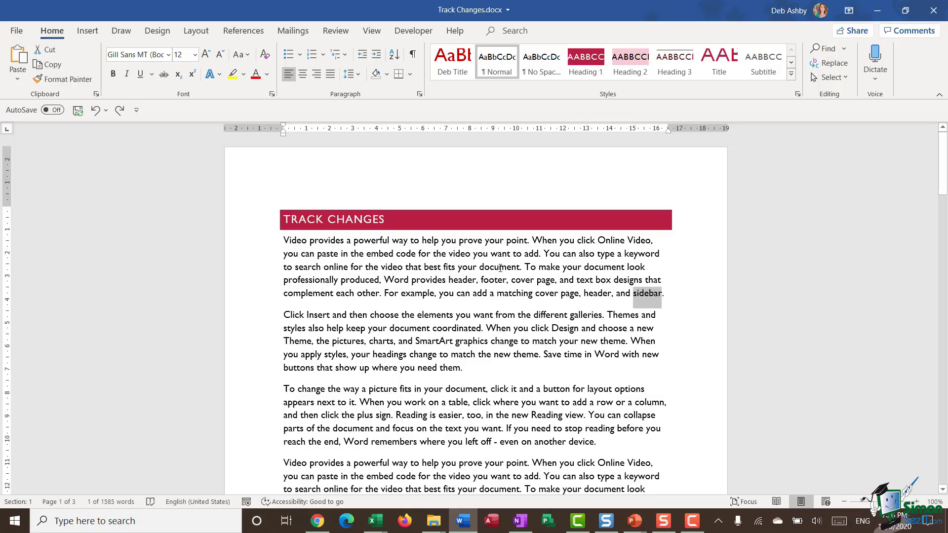
left_click(500, 267)
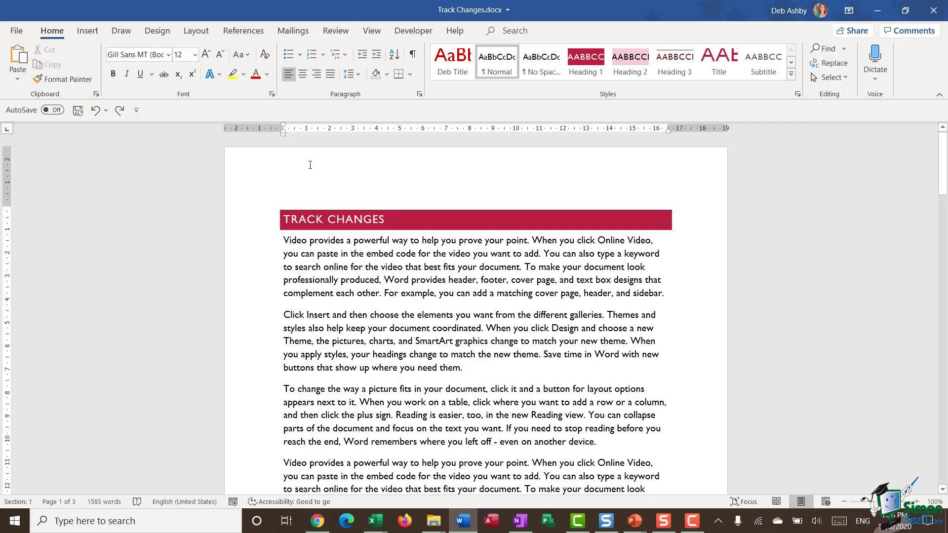
- Turn on Track Changes from the Review tab's Track Changes dropdown
left_click(336, 30)
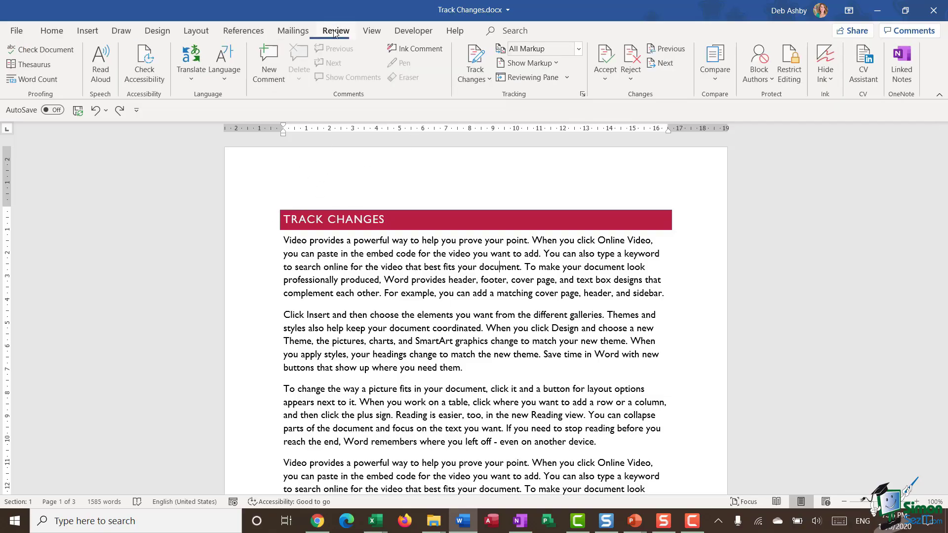
left_click(484, 78)
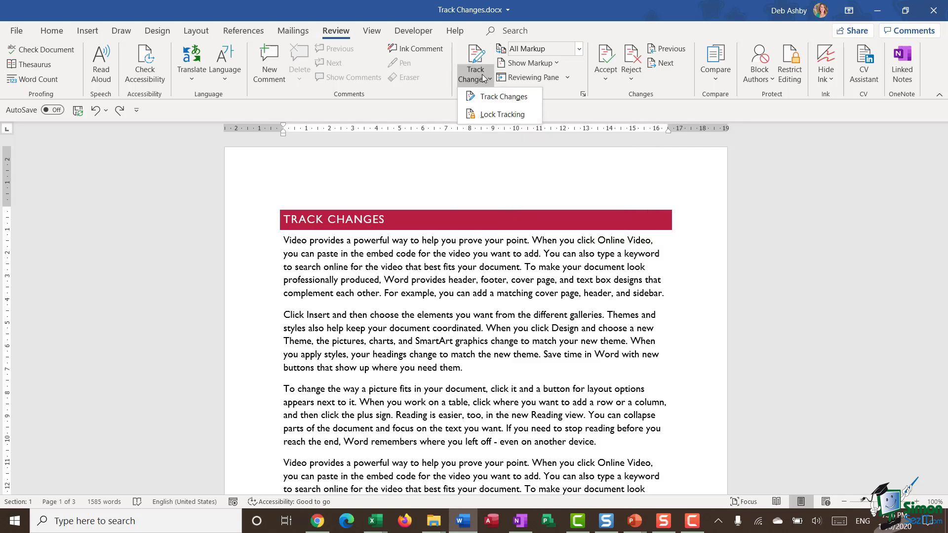
left_click(505, 98)
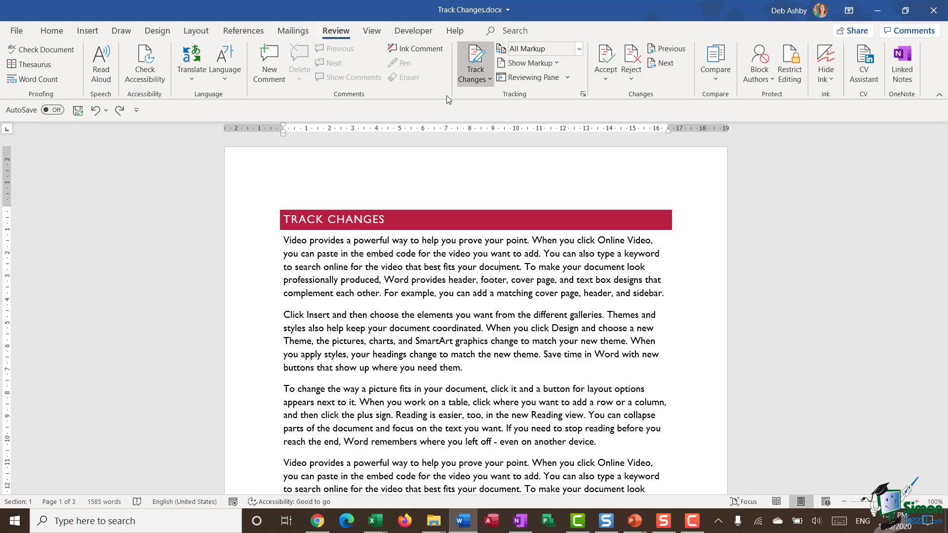
- Add the Track Changes indicator to the status bar, then toggle tracking off and back on
left_click(477, 55)
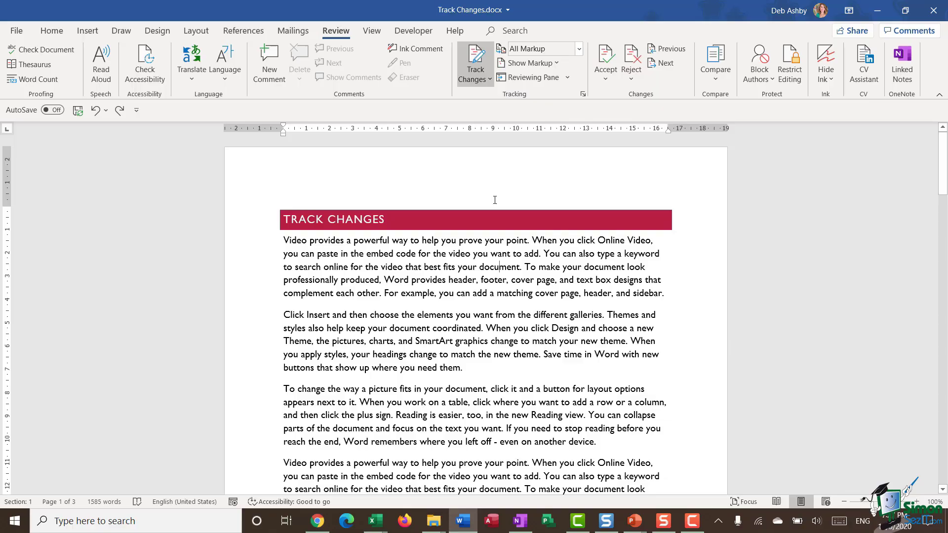
right_click(382, 506)
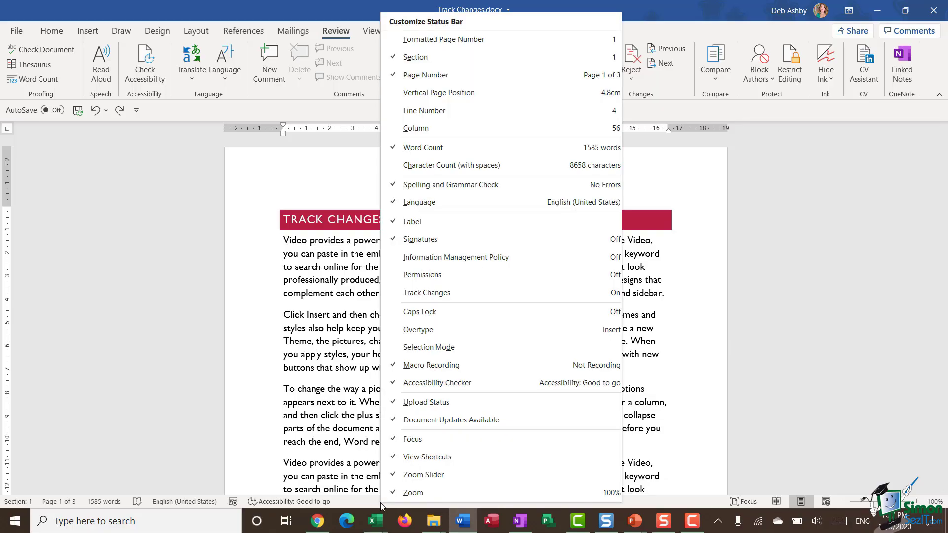
left_click(496, 292)
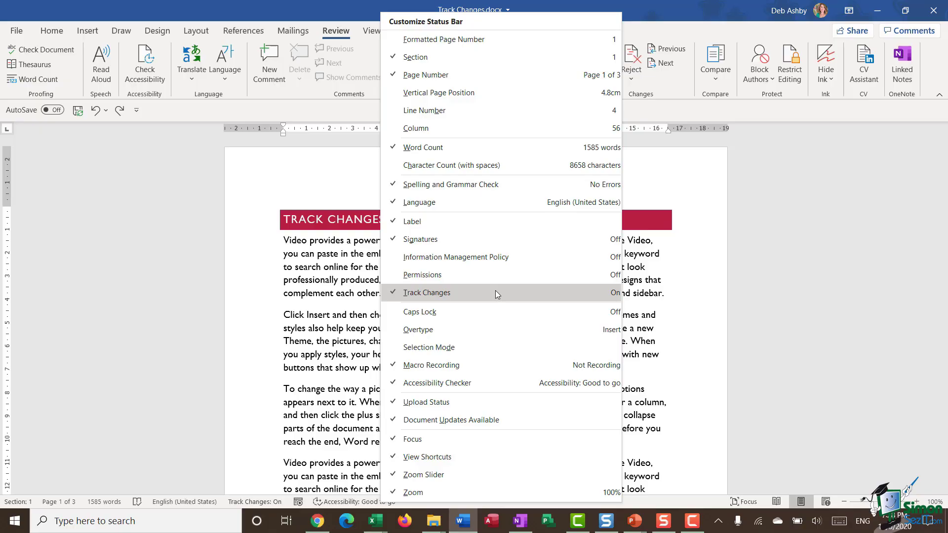
left_click(299, 377)
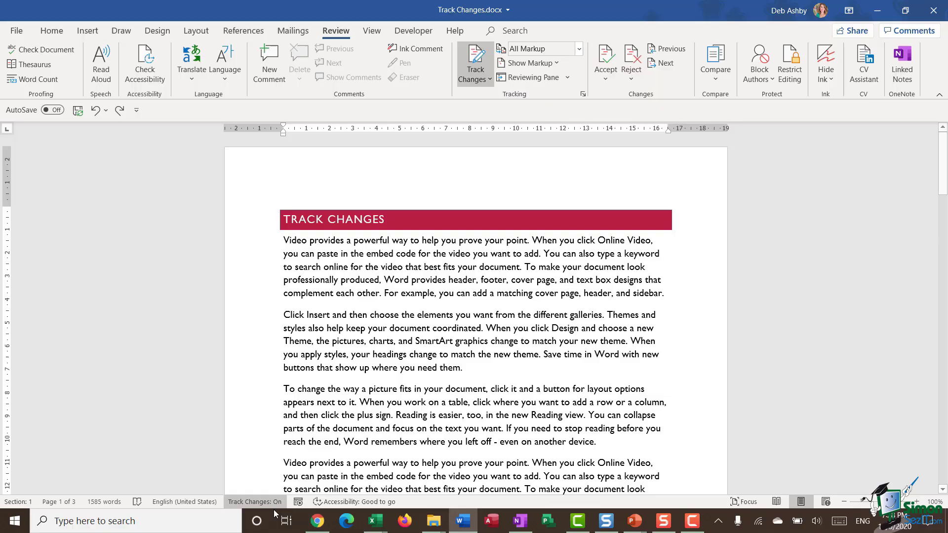
left_click(259, 499)
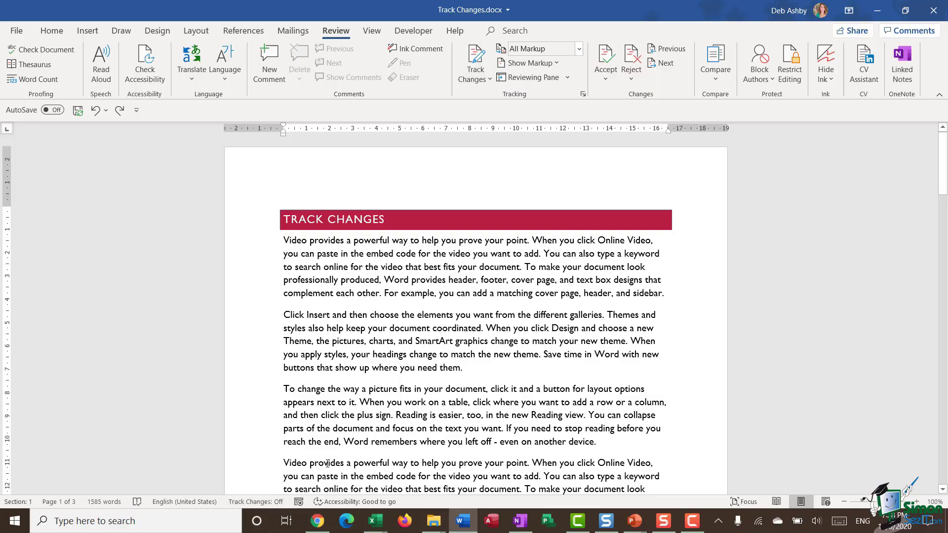
left_click(263, 502)
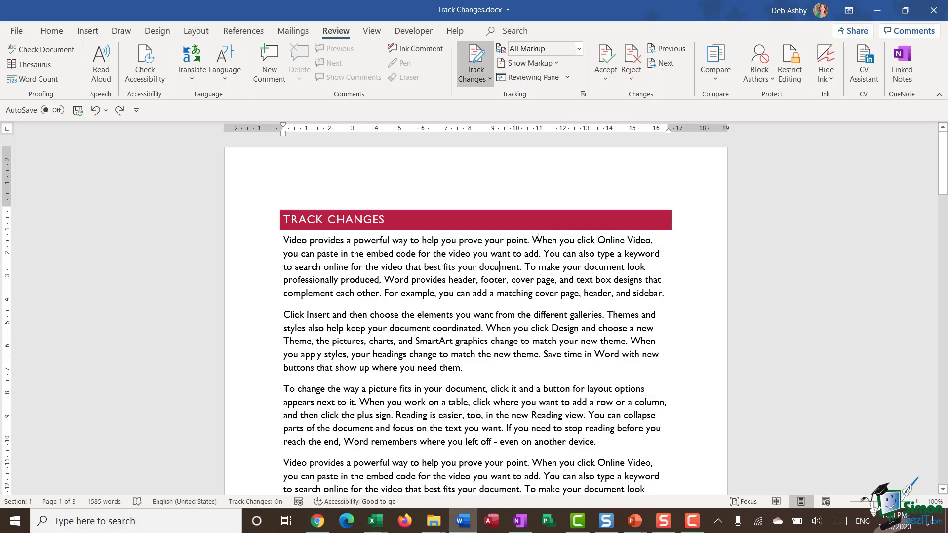
left_click(353, 253)
- Insert 'This is a new line' after 'need them.' and delete the second paragraph's opening sentence
scroll(515, 369, "down", 1)
key("Return")
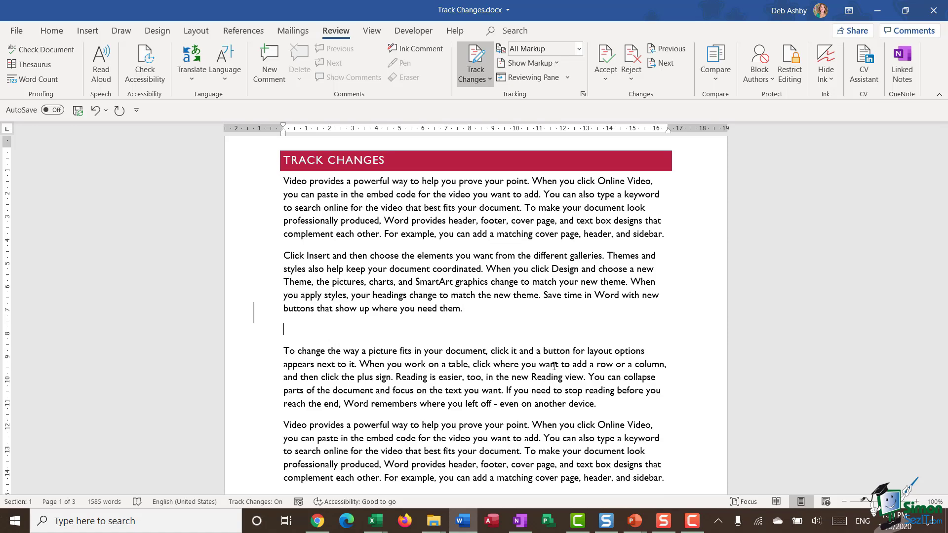
type("This is a new line")
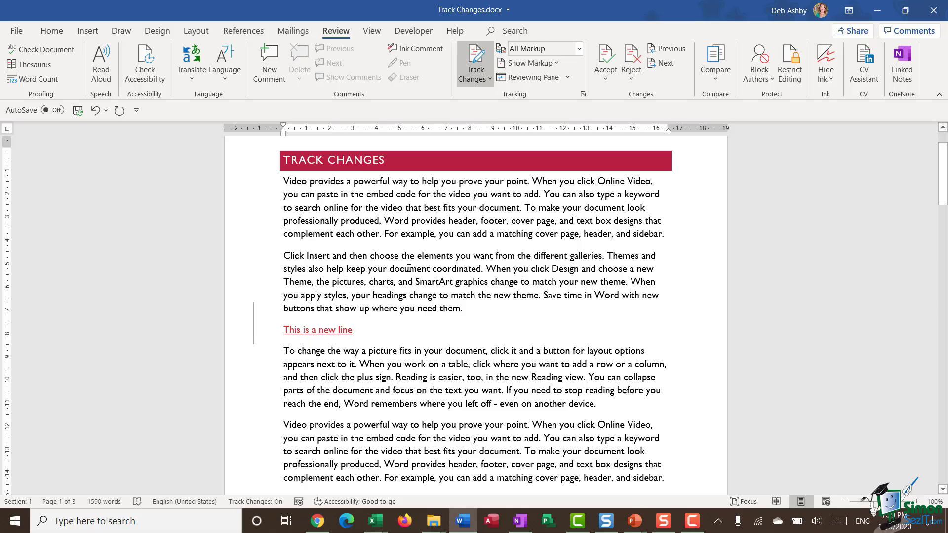
left_click_drag(284, 255, 601, 255)
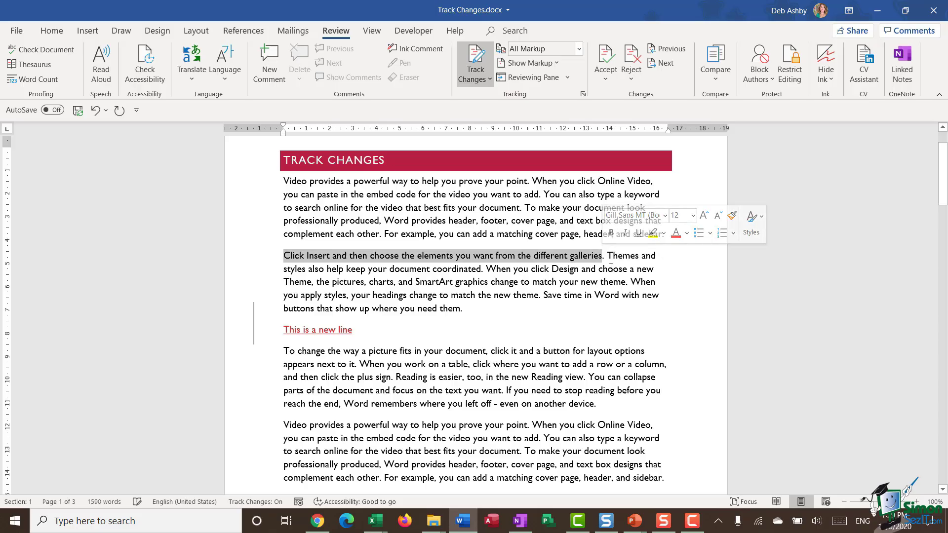
key("Delete")
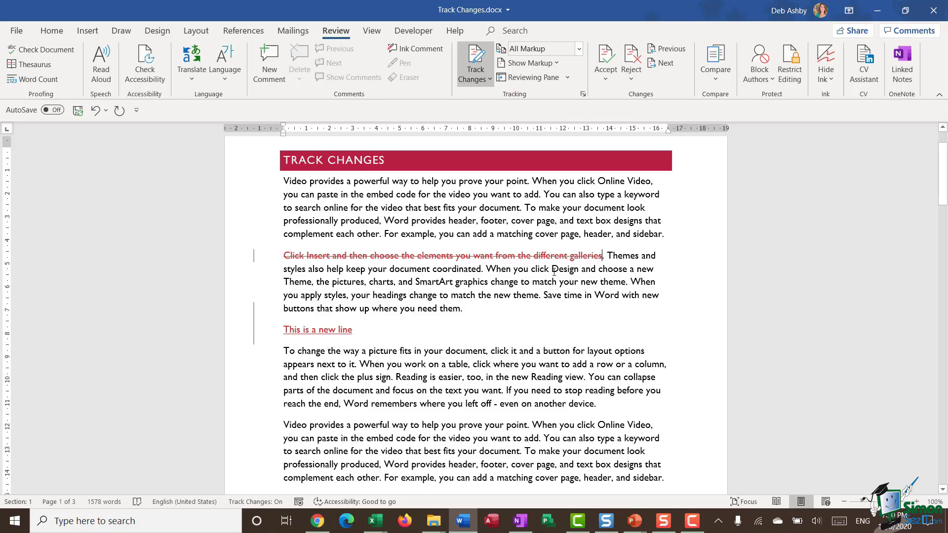
- Add the tracked line 'This is another new line' below the 'device.' paragraph
scroll(553, 276, "down", 2)
left_click(603, 341)
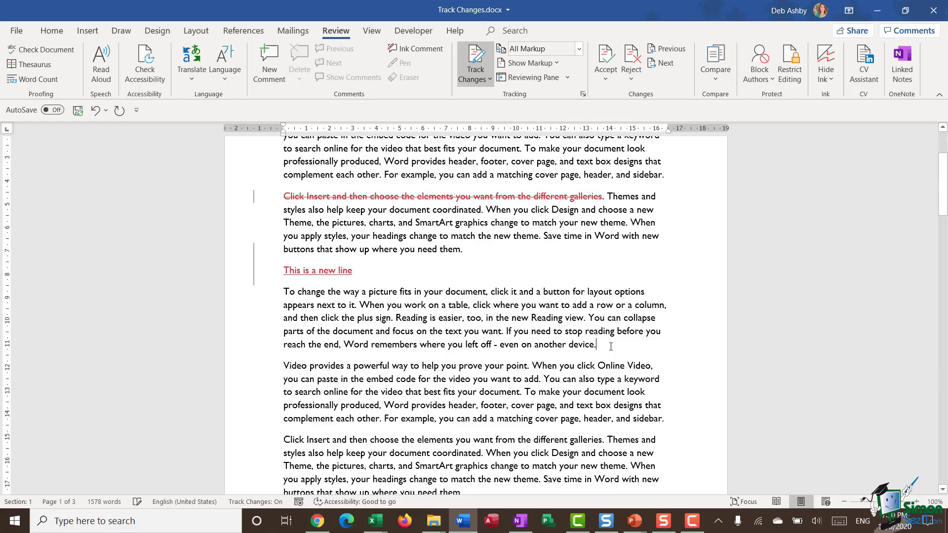
key("Return")
type("This is ")
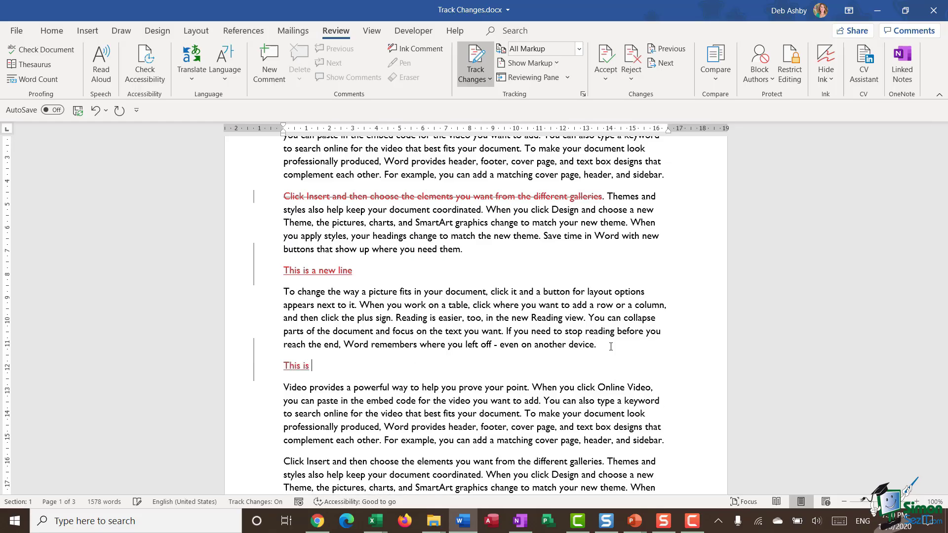
type("another new line")
- Delete the lower 'Click Insert…' paragraph as a tracked deletion
scroll(610, 347, "down", 3)
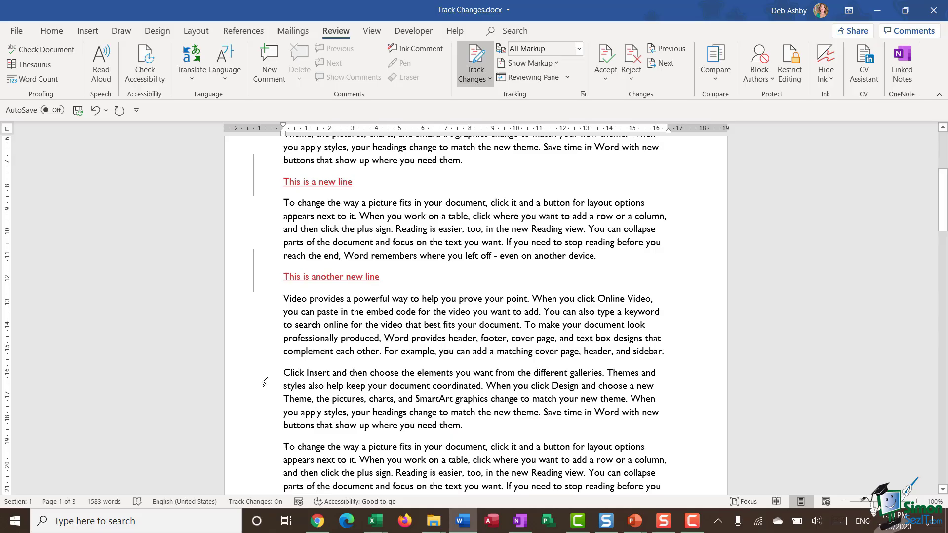
left_click_drag(282, 370, 464, 426)
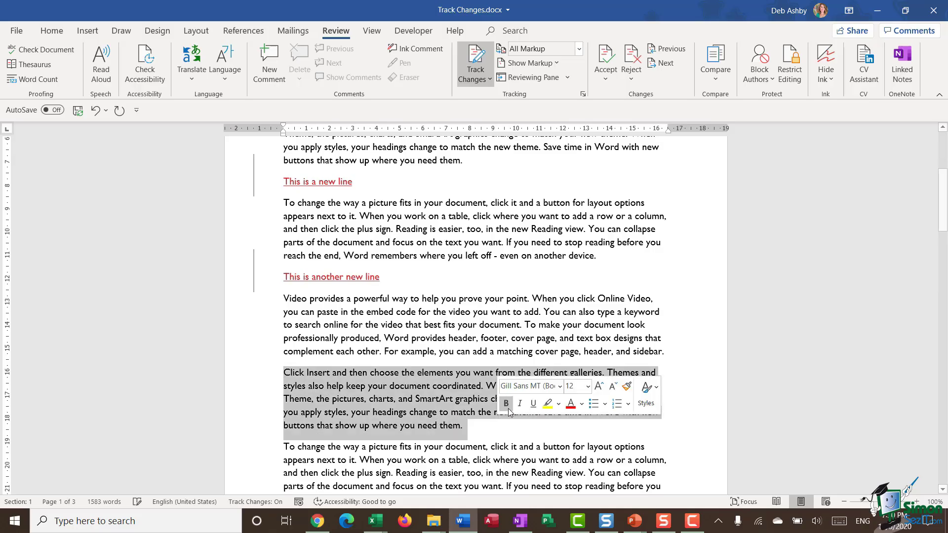
key("Delete")
left_click(508, 412)
- Replace the word 'time' with 'hours'
scroll(536, 329, "up", 2)
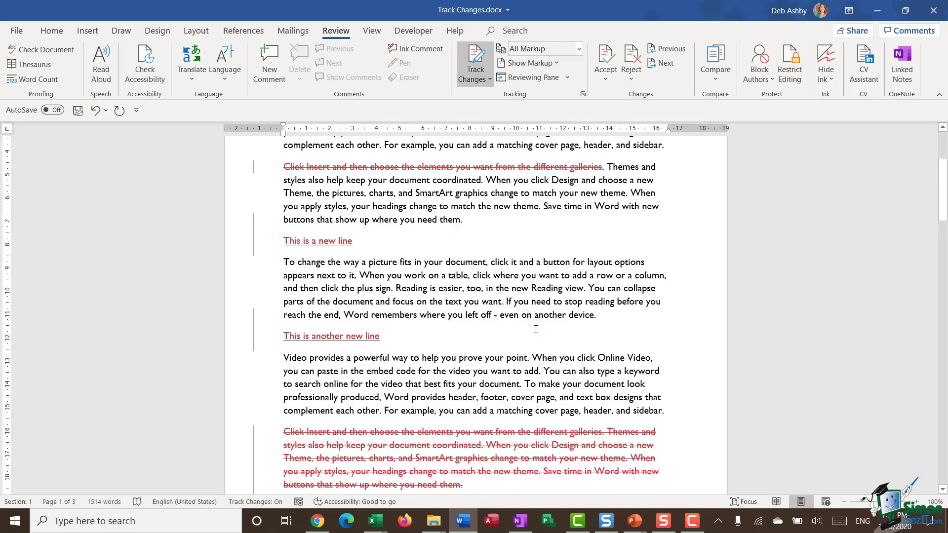
double_click(571, 206)
type("h ")
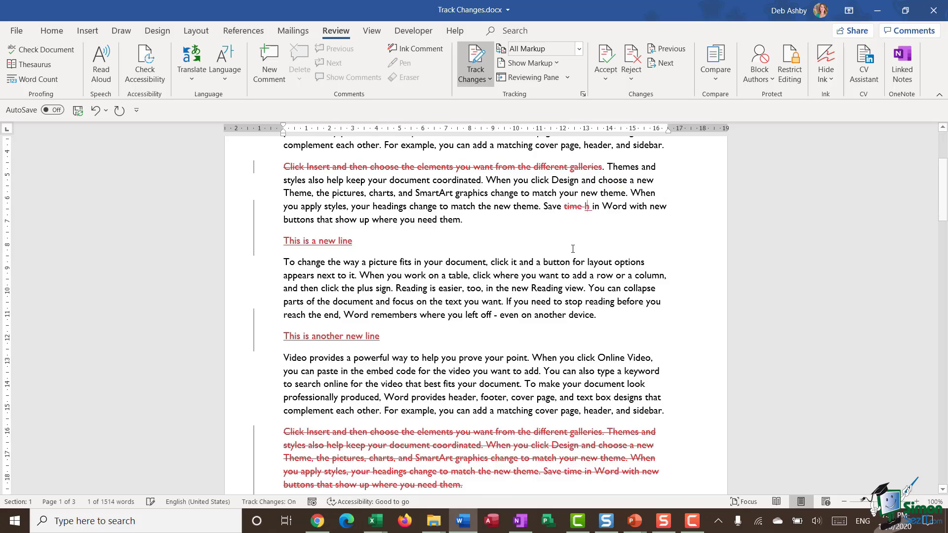
type("ours")
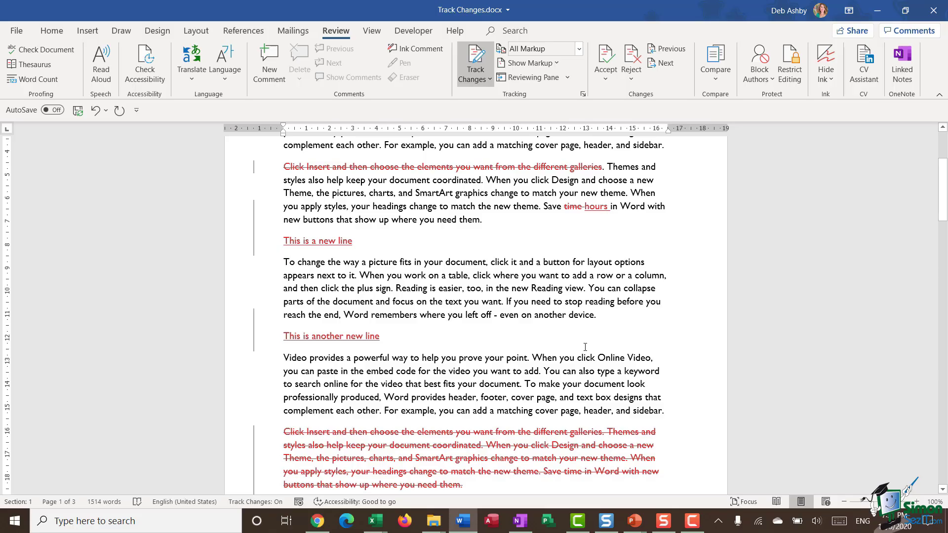
left_click(608, 316)
key("Return")
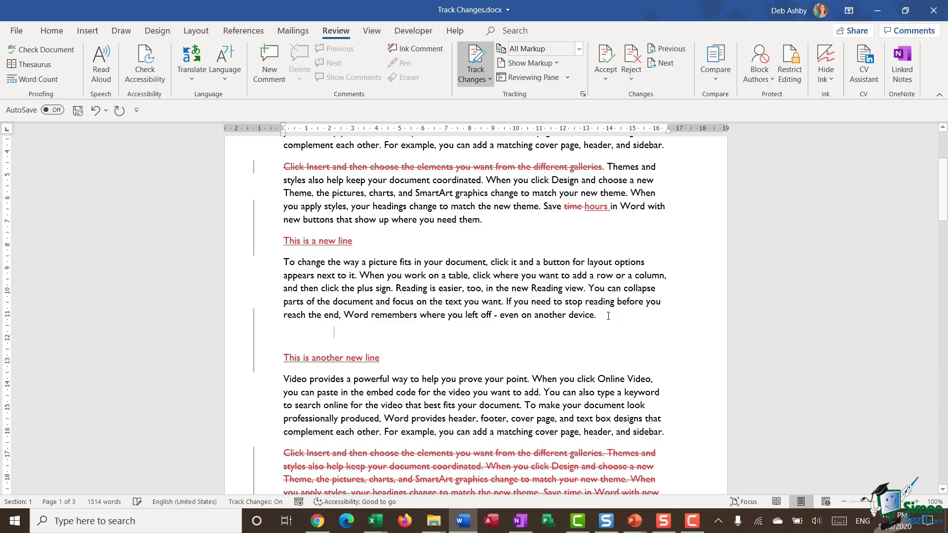
left_click(87, 30)
left_click(92, 73)
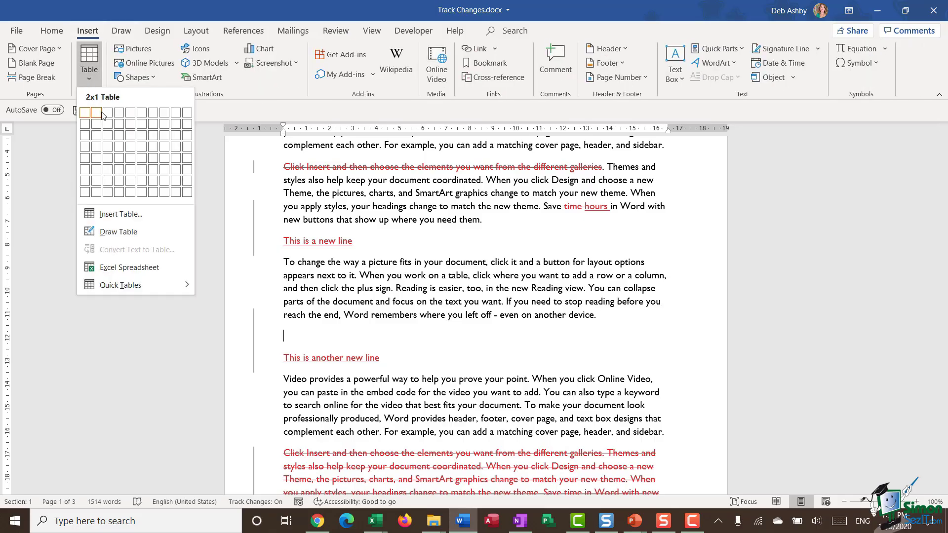
left_click(108, 130)
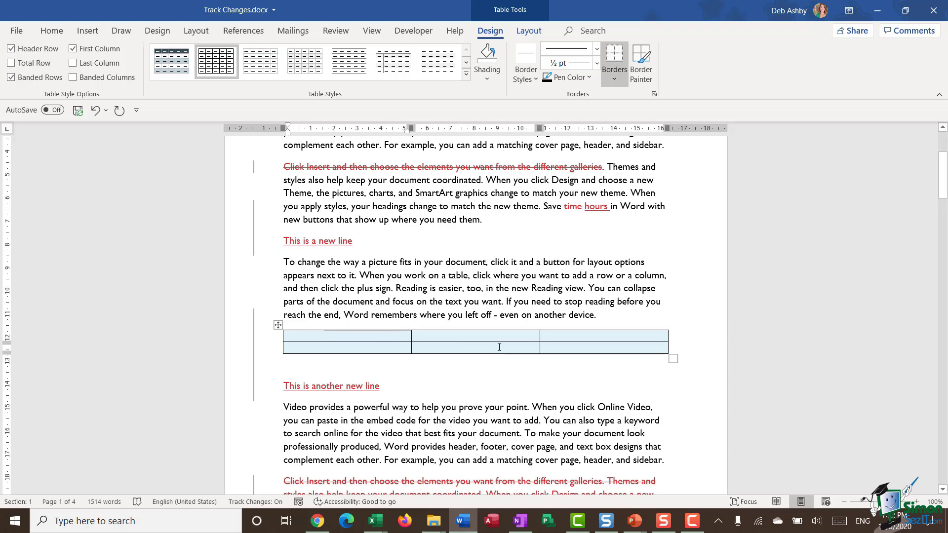
key("ctrl+z")
key("ctrl+z")
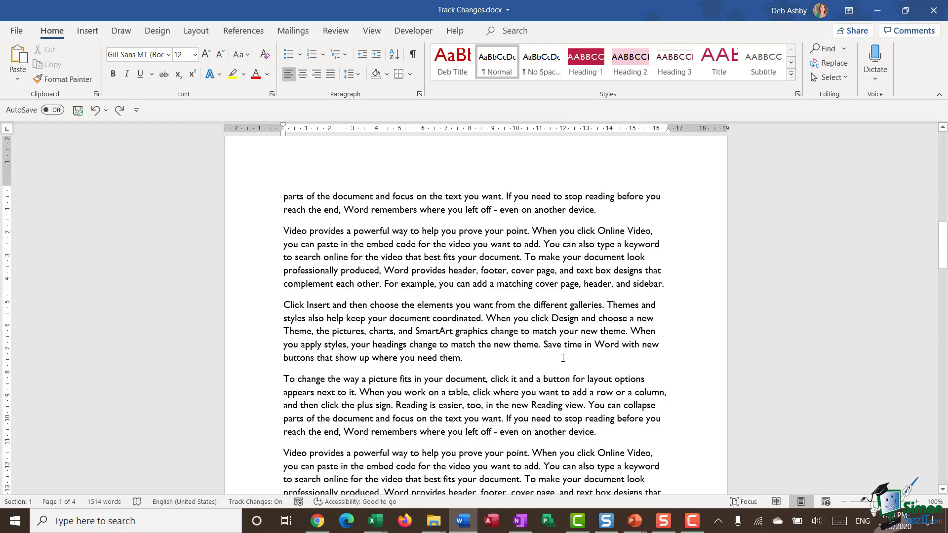
- Insert pexels-trang-doan-1132047.jpg from Downloads in a new paragraph below 'another device.'
key("Return")
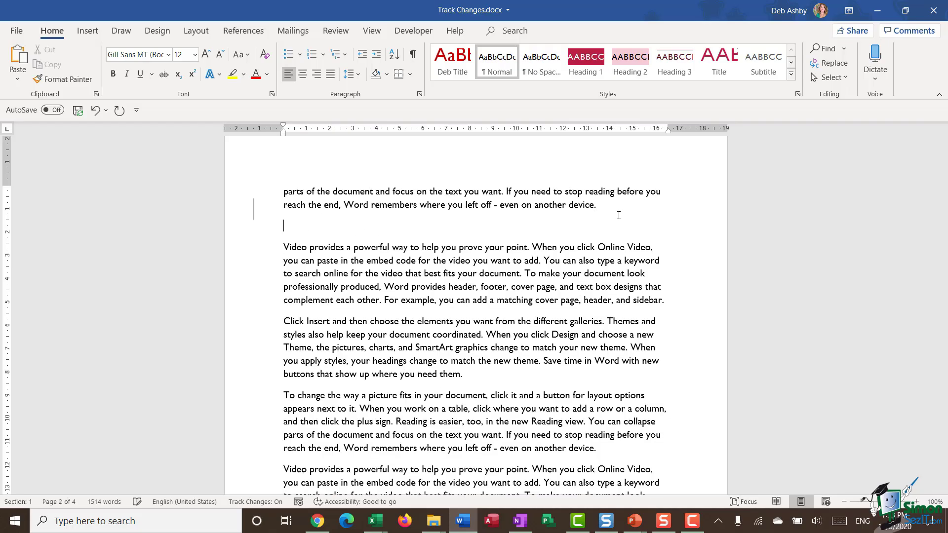
left_click(87, 31)
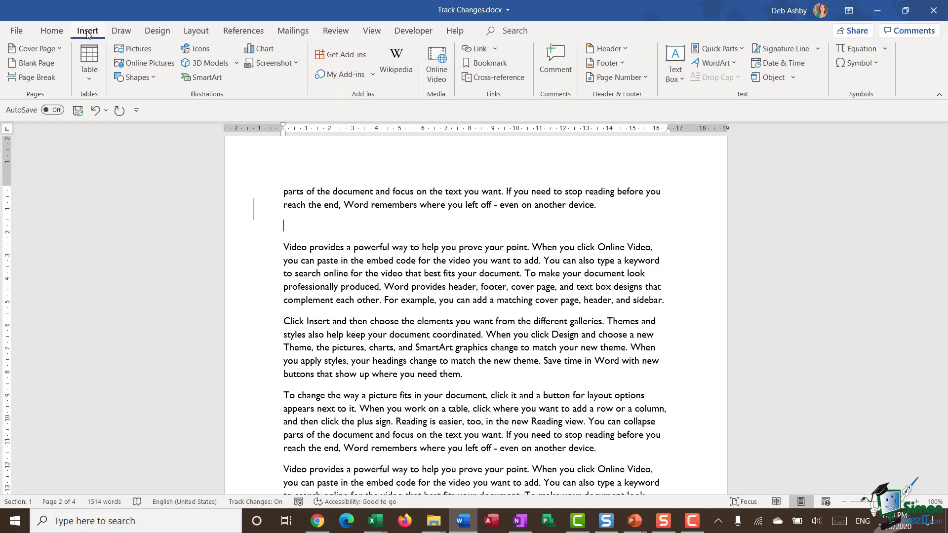
left_click(142, 48)
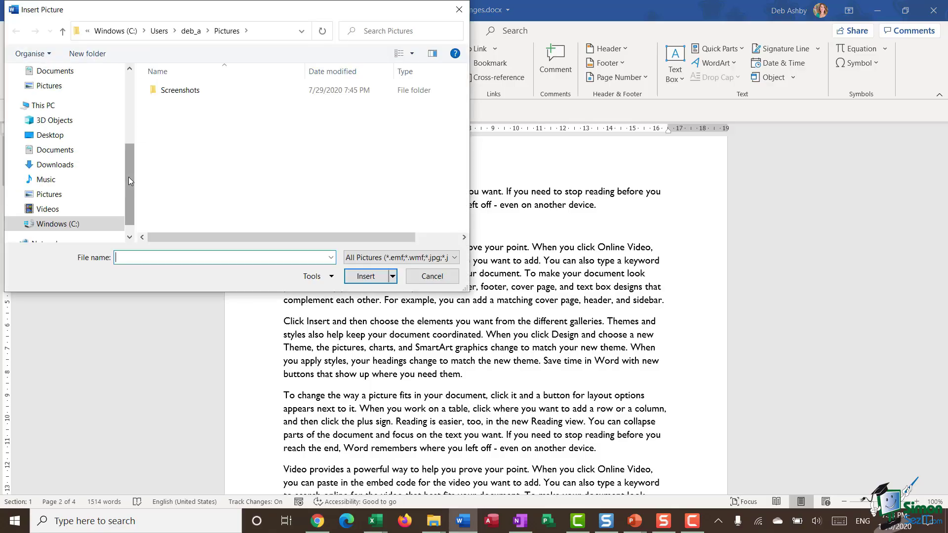
left_click_drag(129, 185, 130, 114)
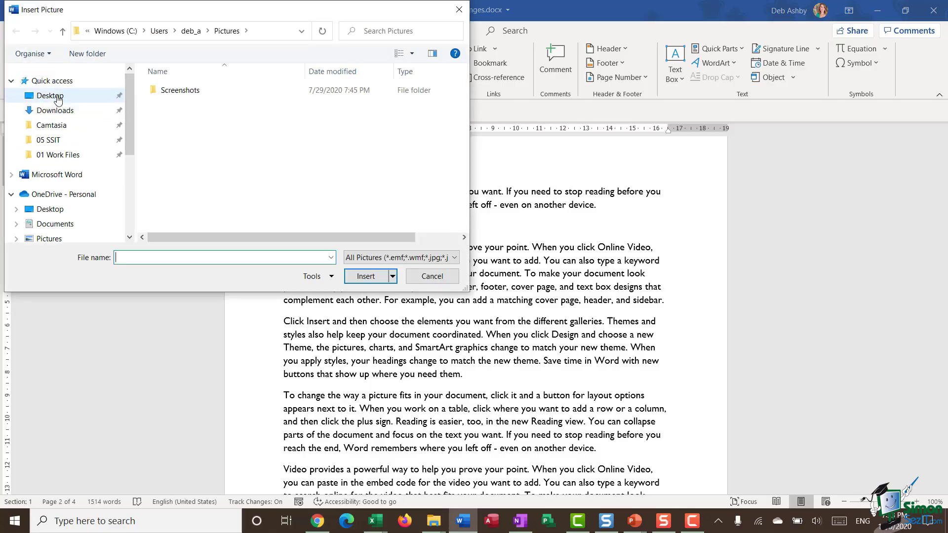
left_click(54, 114)
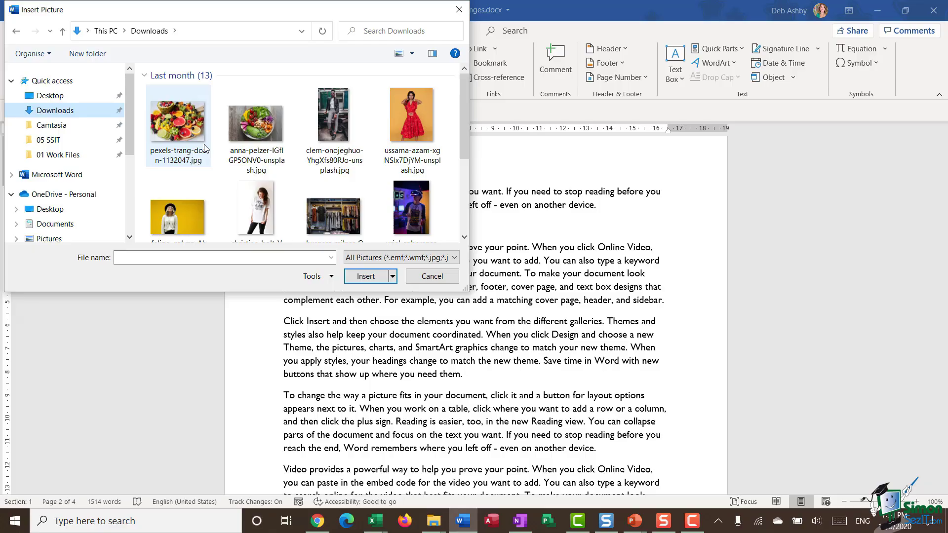
left_click(175, 121)
left_click(366, 276)
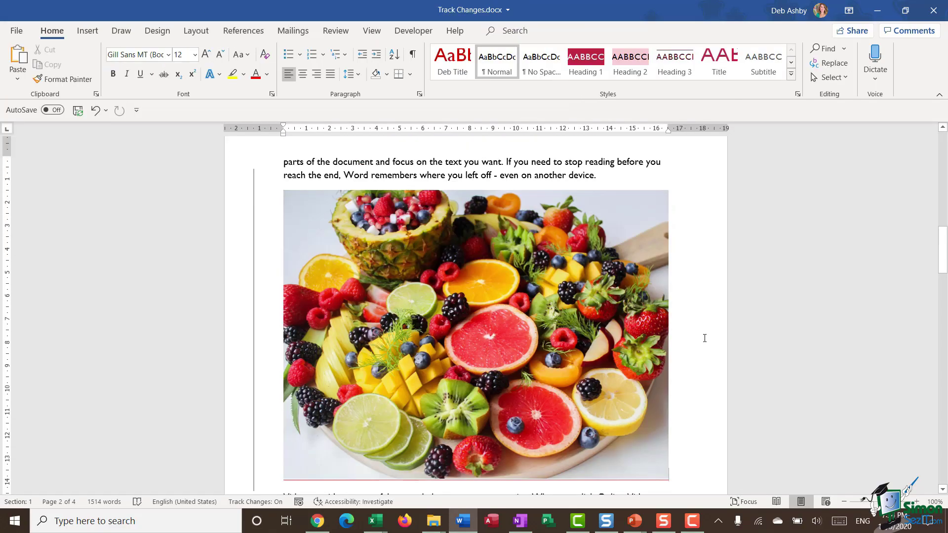
scroll(704, 338, "down", 1)
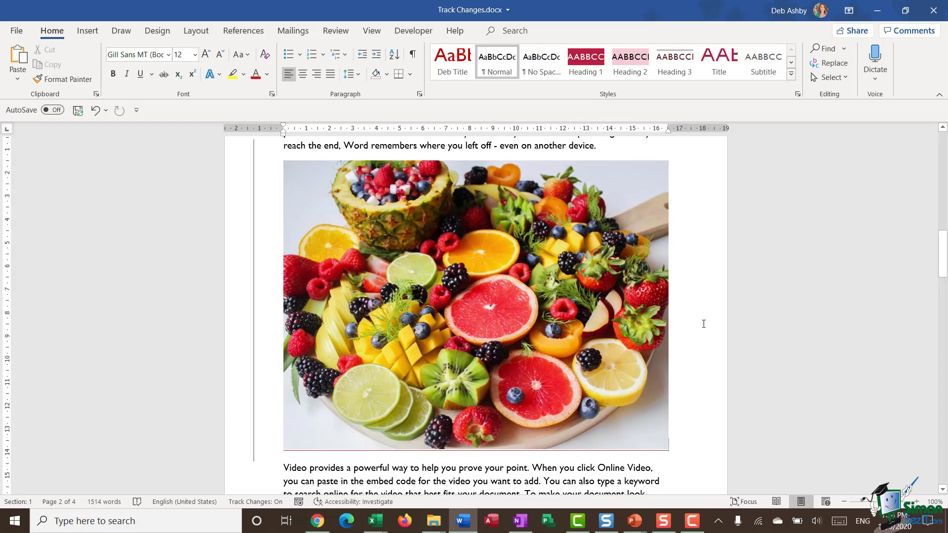
scroll(704, 323, "down", 3)
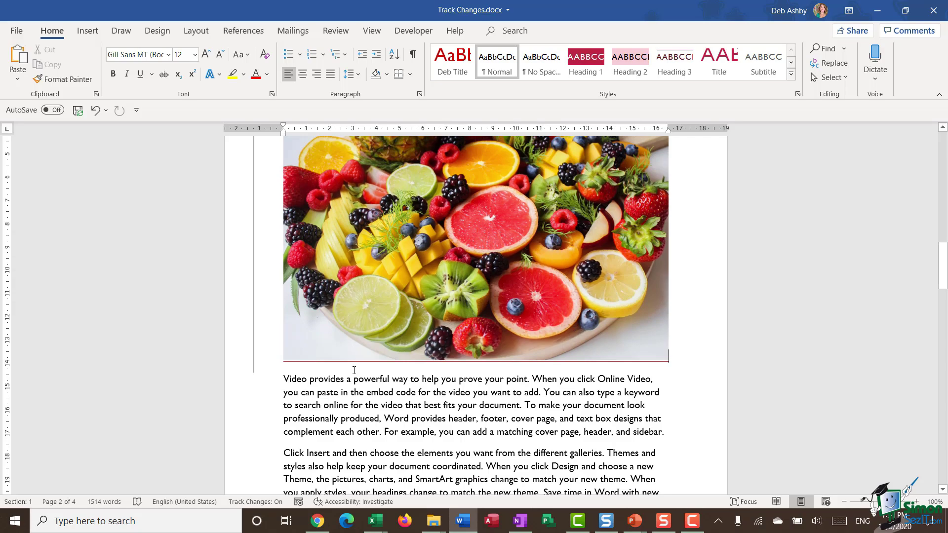
left_click(706, 314)
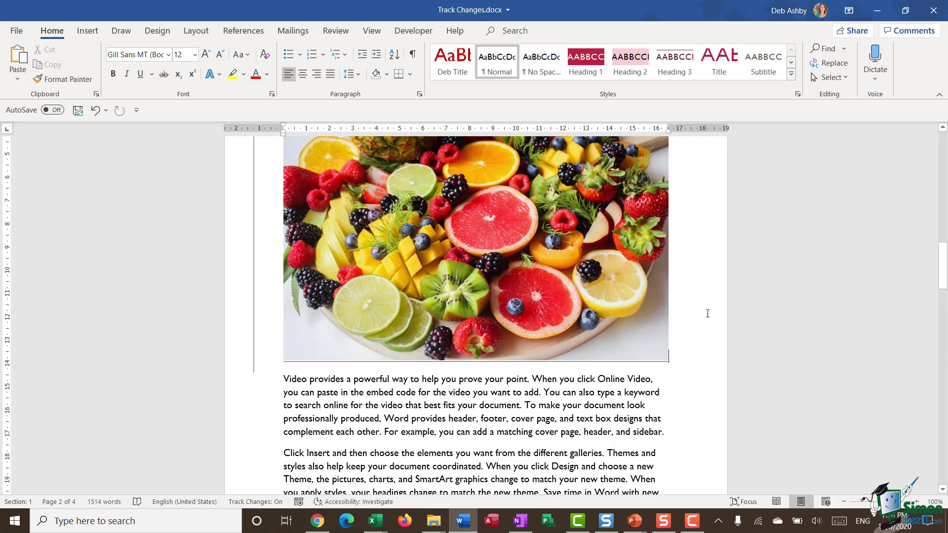